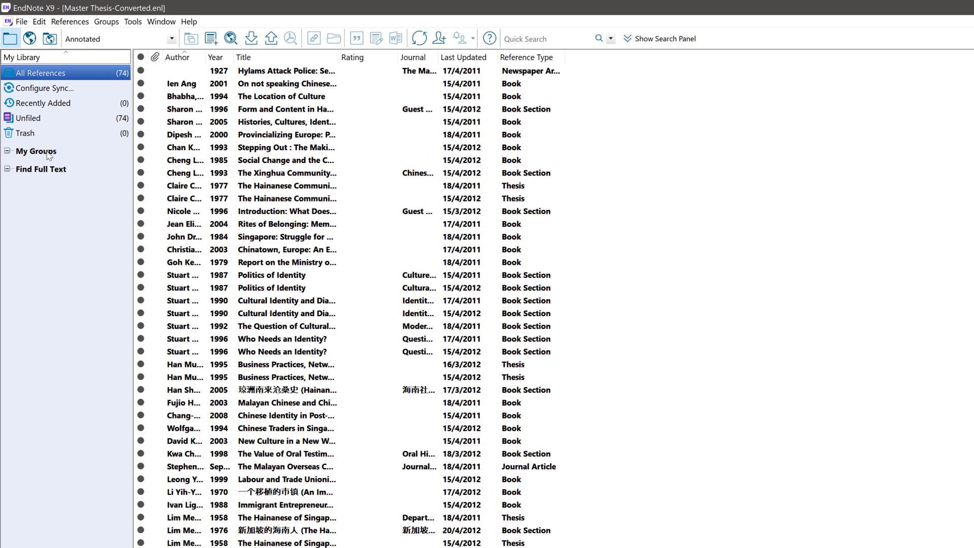
# Create a new empty group under My Groups named 'Chapter 1'
pyautogui.rightClick(49, 155)
pyautogui.click(66, 162)
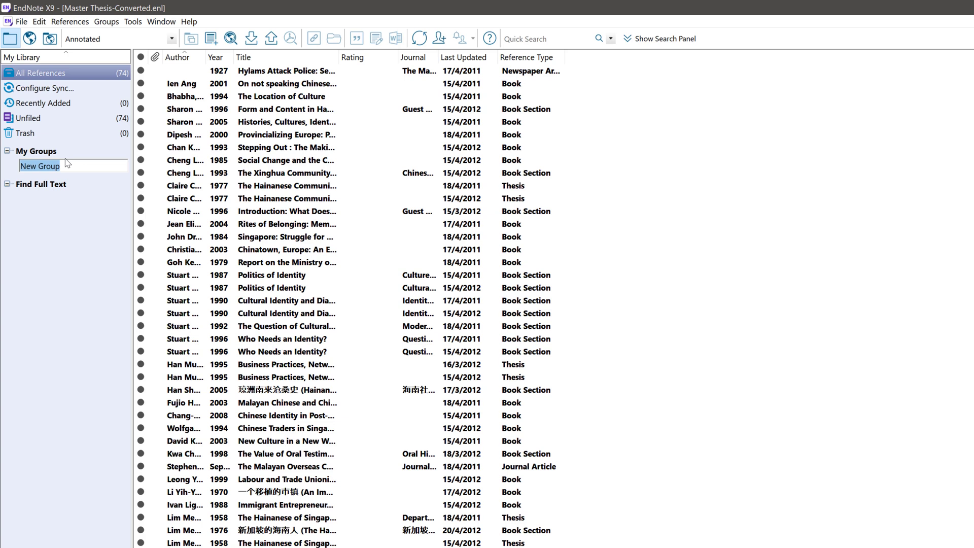
pyautogui.write('Chapter 1')
pyautogui.press('Return')
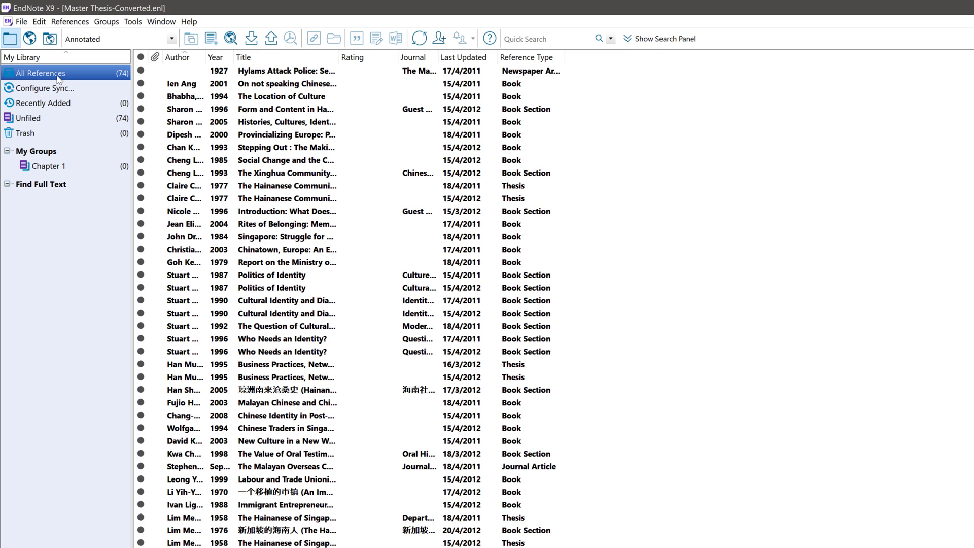
# Add the 1979 Goh Ke Ministry report and 1977 Claire C Hainanese thesis to Chapter 1, then view it
pyautogui.click(201, 262)
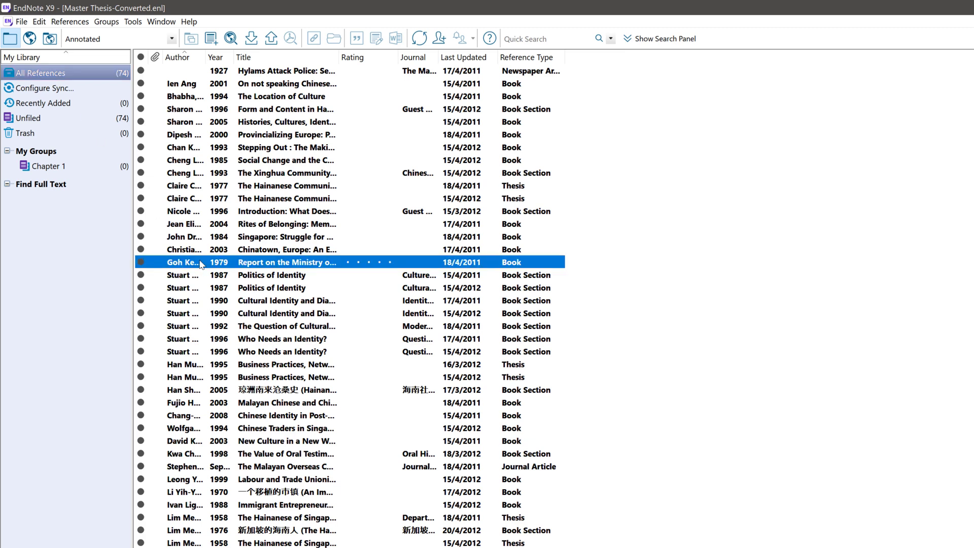
pyautogui.moveTo(200, 263); pyautogui.dragTo(53, 173)
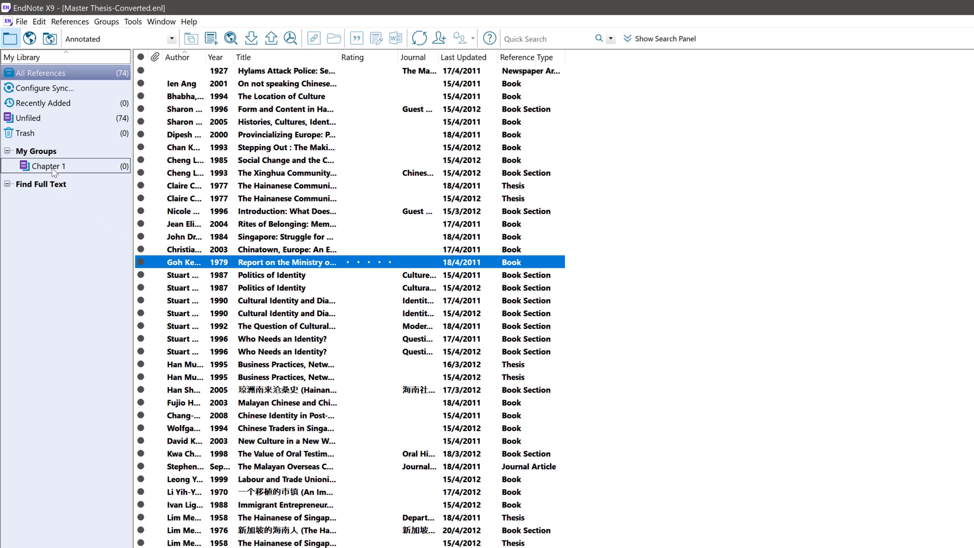
pyautogui.click(197, 199)
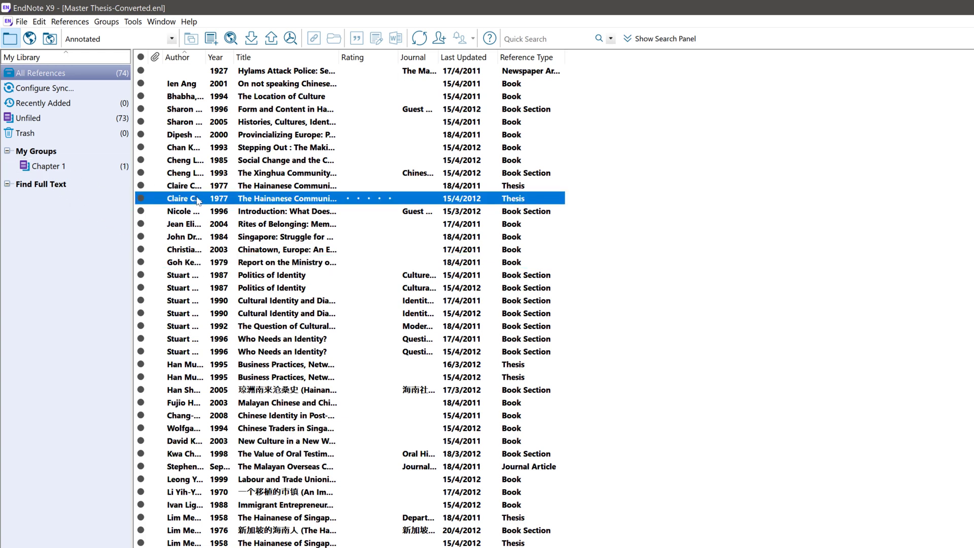
pyautogui.moveTo(198, 199); pyautogui.dragTo(55, 171)
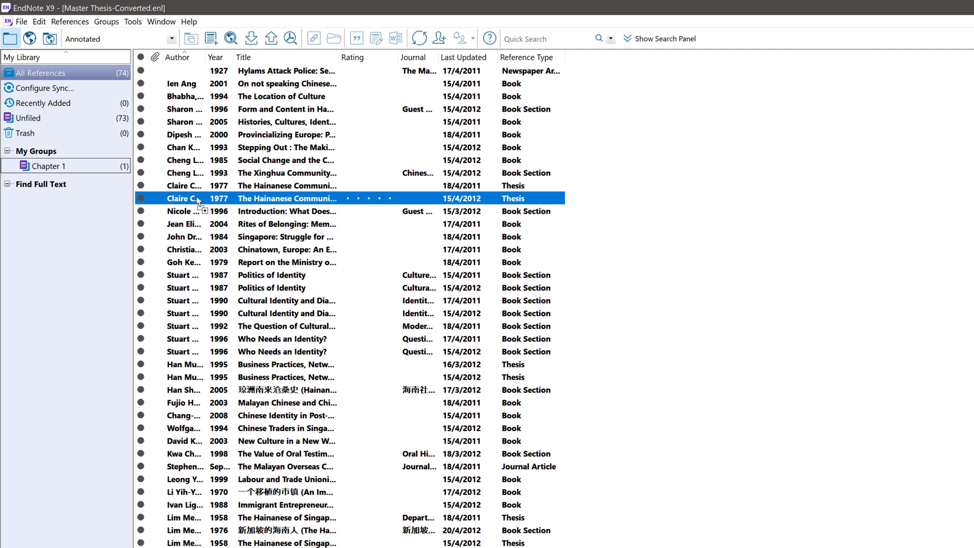
pyautogui.click(56, 171)
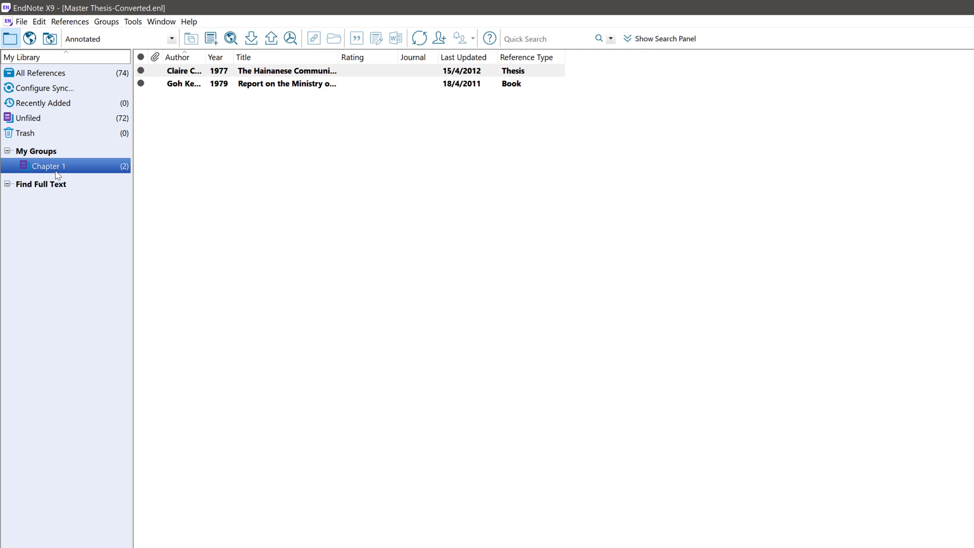
# Remove the 1979 Goh Ke Ministry report from the Chapter 1 group, confirming the removal
pyautogui.click(234, 85)
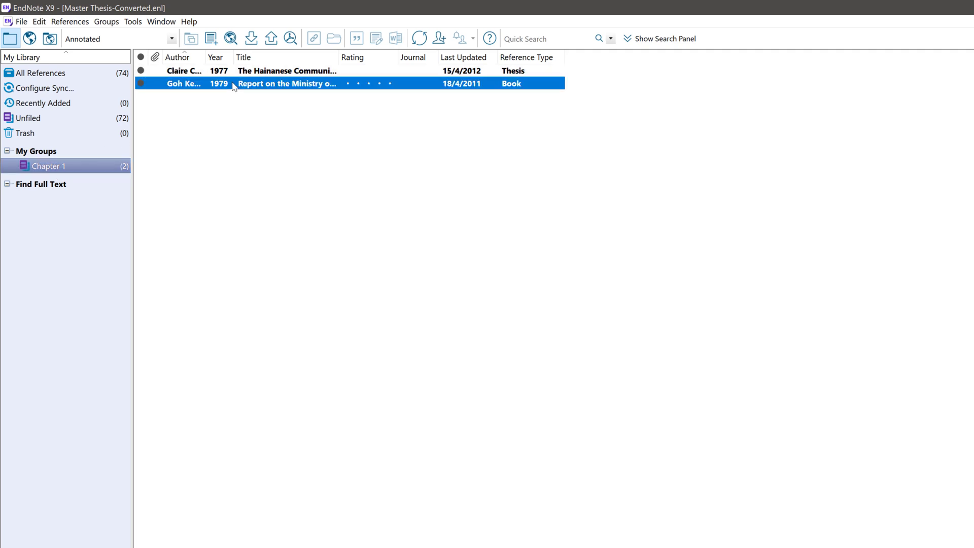
pyautogui.press('Delete')
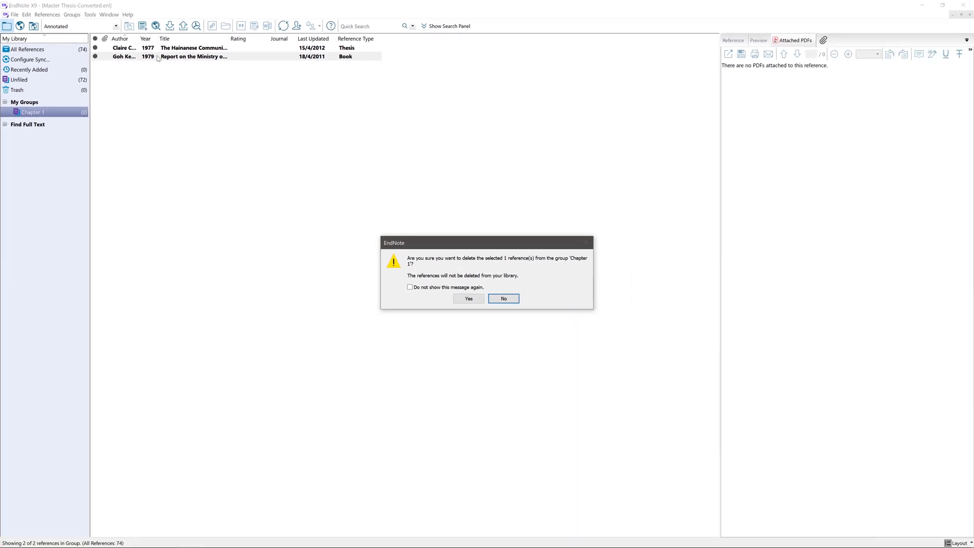
pyautogui.click(469, 298)
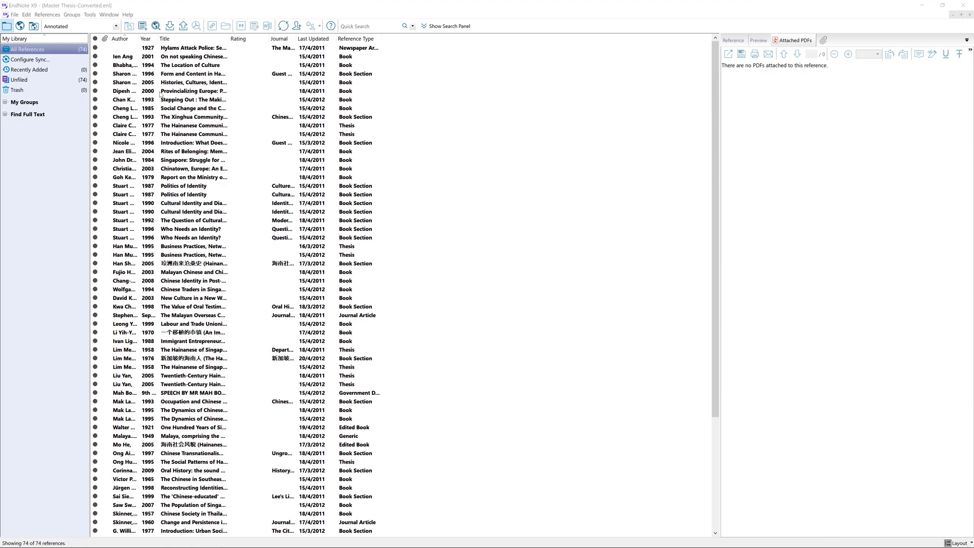
# Start a new smart group from the My Groups context menu
pyautogui.click(186, 8)
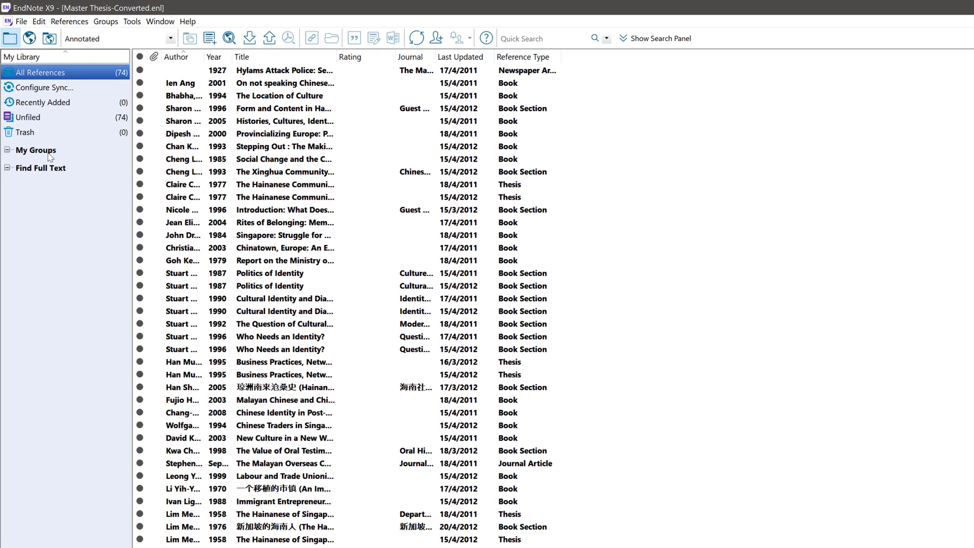
pyautogui.rightClick(50, 156)
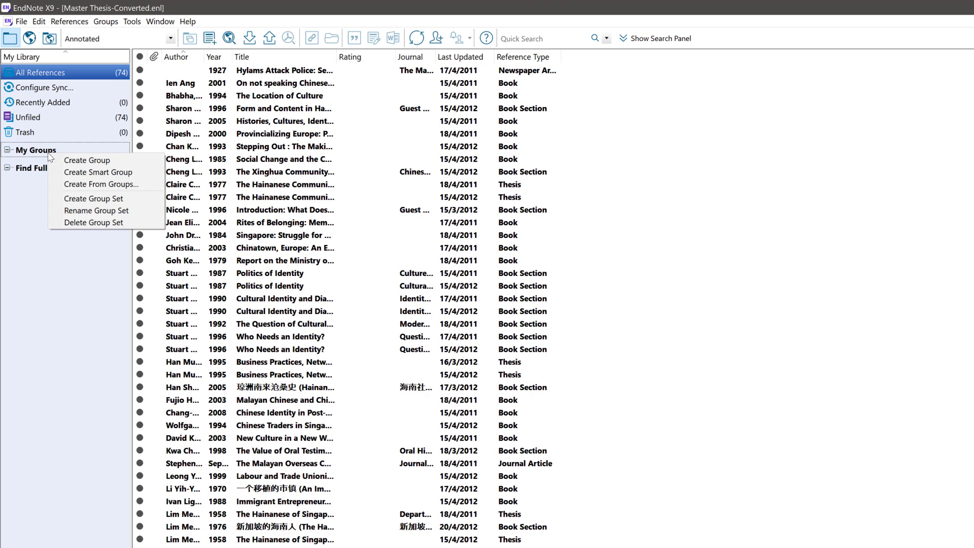
pyautogui.click(89, 175)
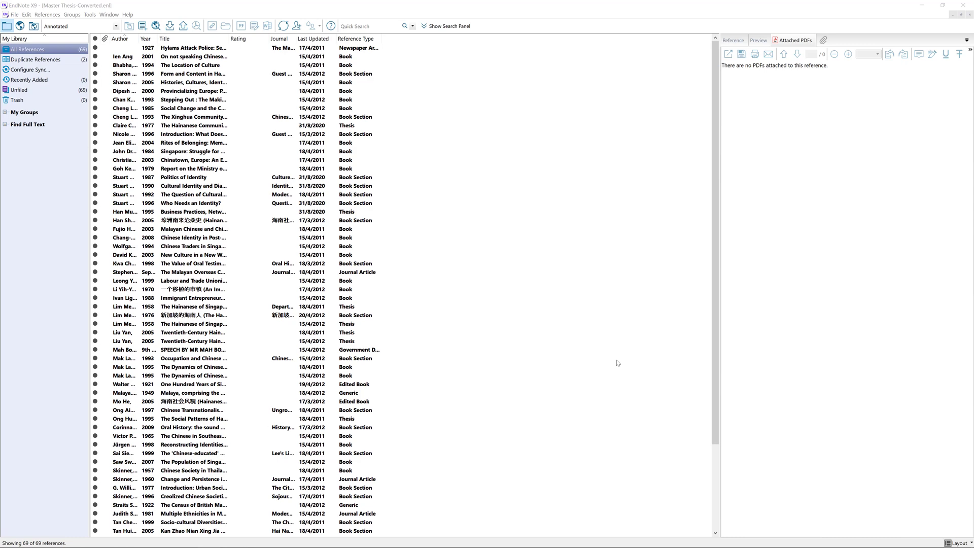
# Find duplicates and keep the first 2005 Liu Yan thesis record, trashing the other copy
pyautogui.click(367, 8)
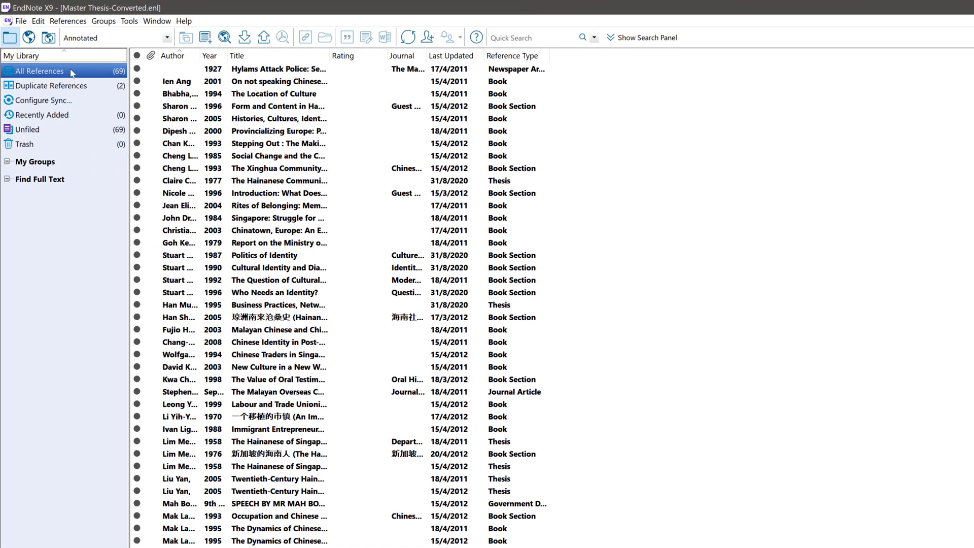
pyautogui.click(79, 24)
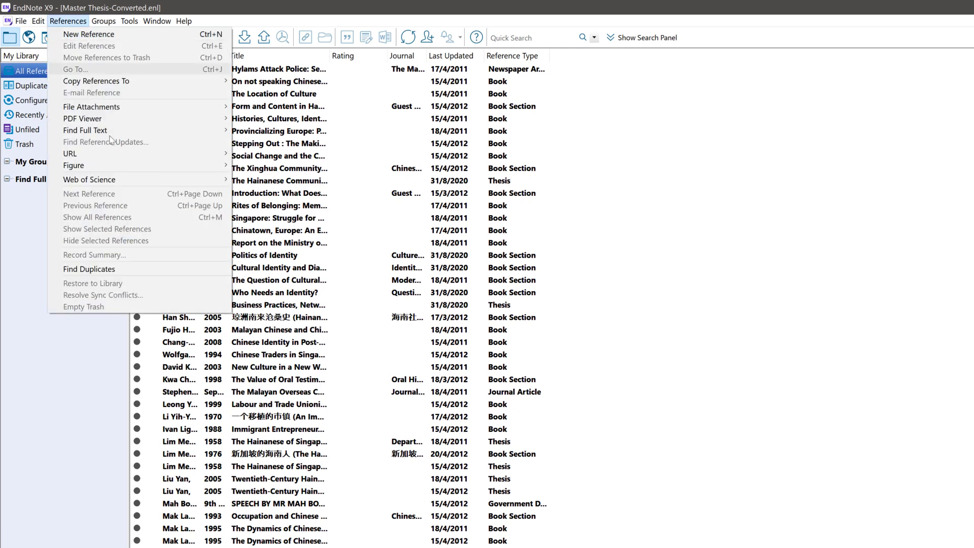
pyautogui.click(147, 273)
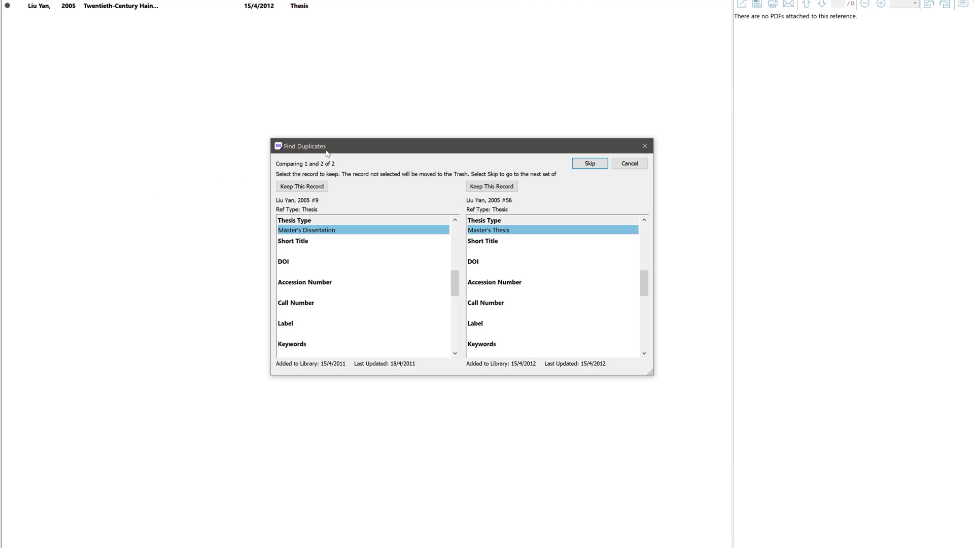
pyautogui.moveTo(456, 283)
pyautogui.mouseDown()
pyautogui.moveTo(454, 351)
pyautogui.moveTo(455, 227)
pyautogui.mouseUp()
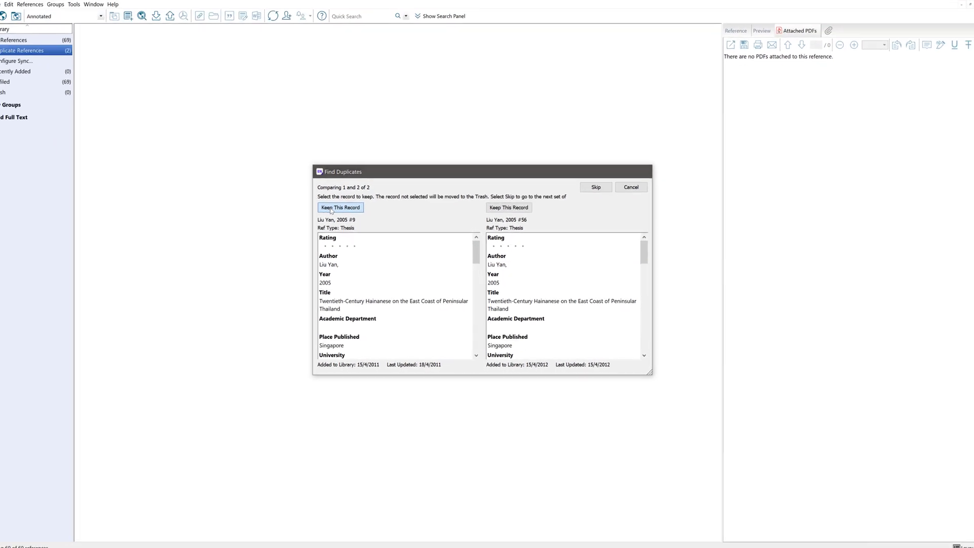
pyautogui.click(331, 208)
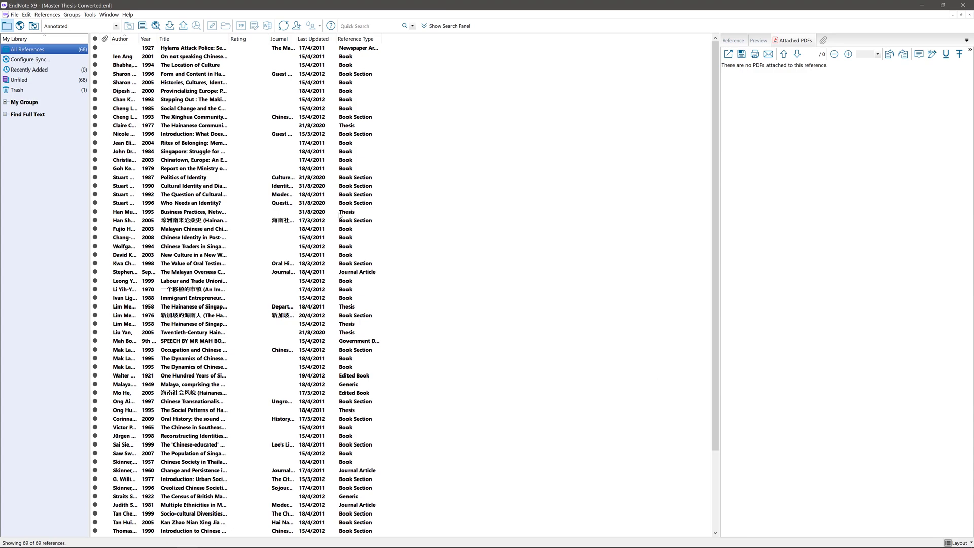